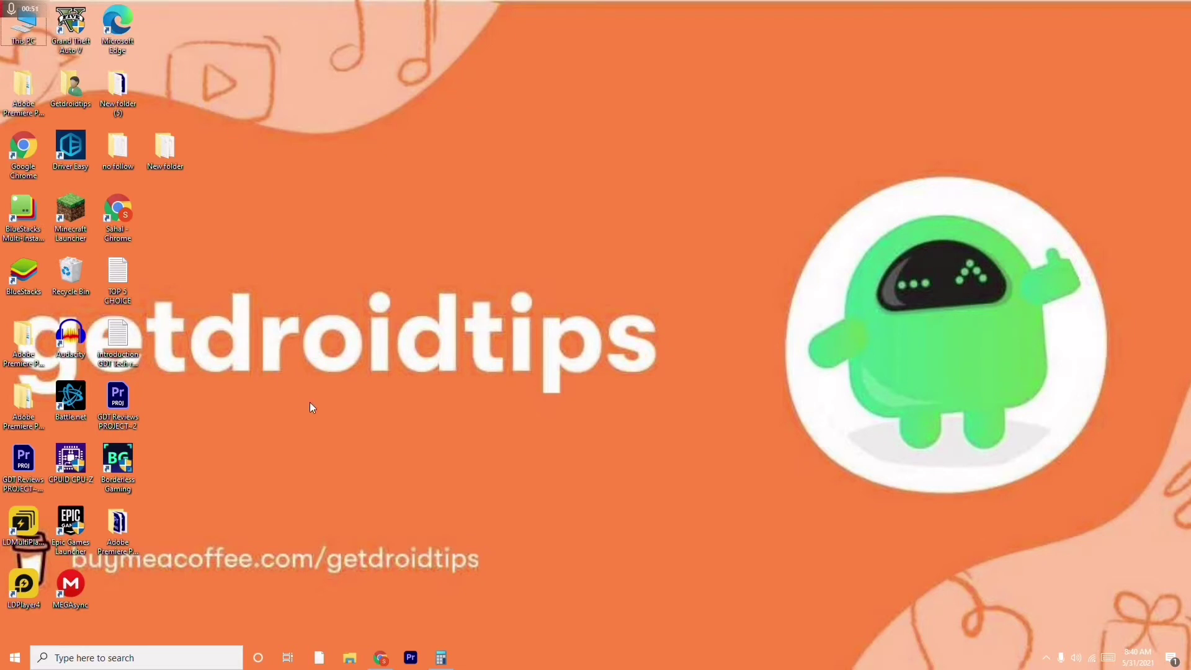
From This PC's properties, reach the Virtual Memory dialog via Advanced system settings and Performance options.
{"action": "right_click", "coordinate": [36, 40]}
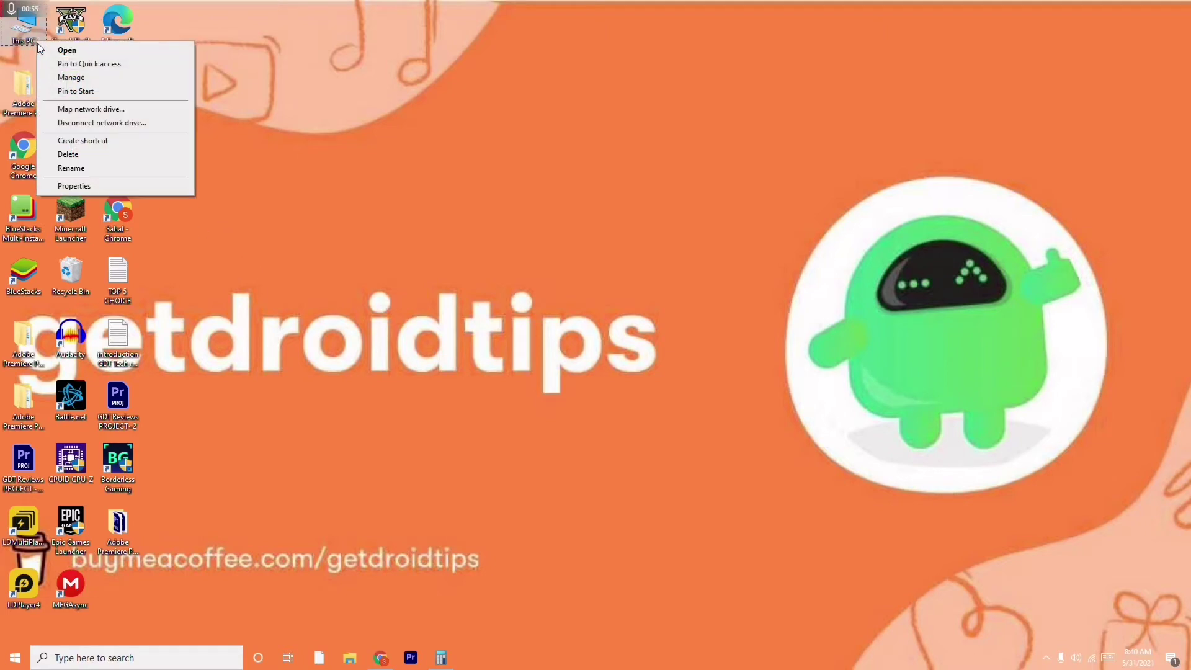
{"action": "left_click", "coordinate": [109, 188]}
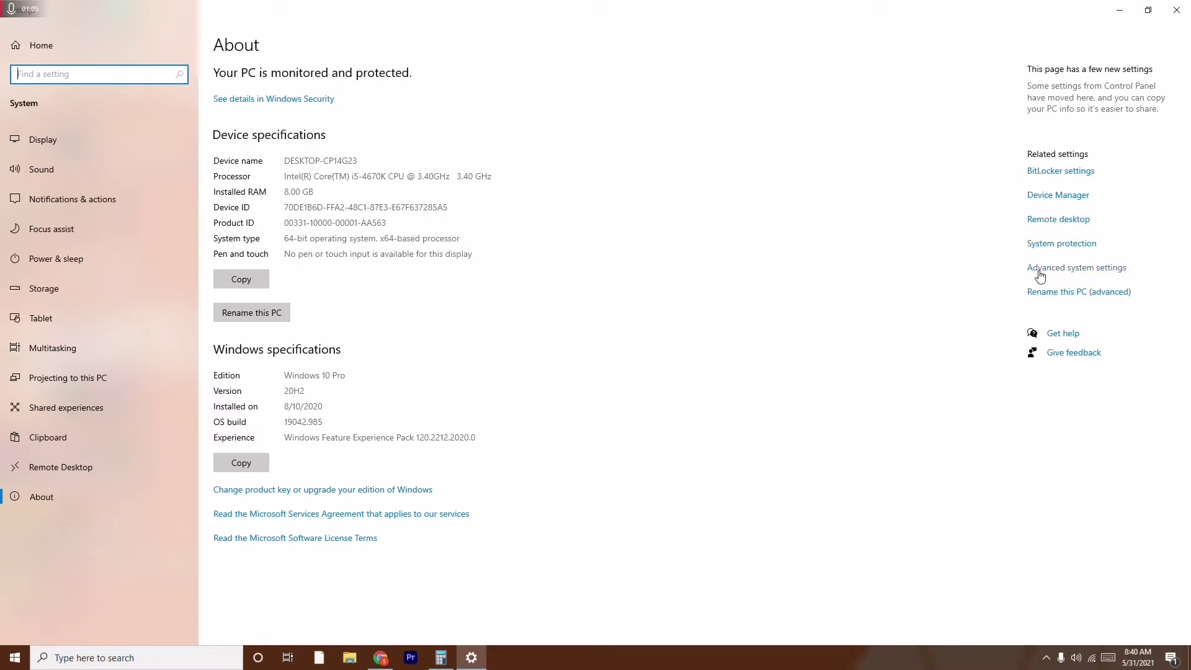
{"action": "left_click", "coordinate": [1067, 273]}
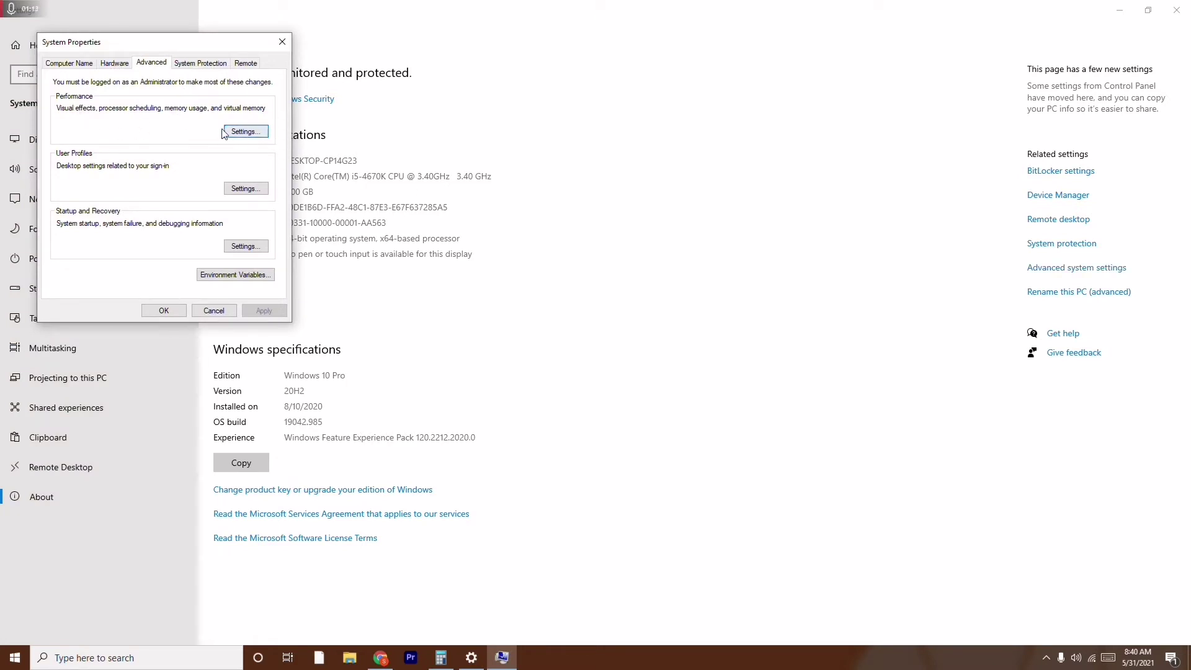
{"action": "left_click", "coordinate": [244, 134]}
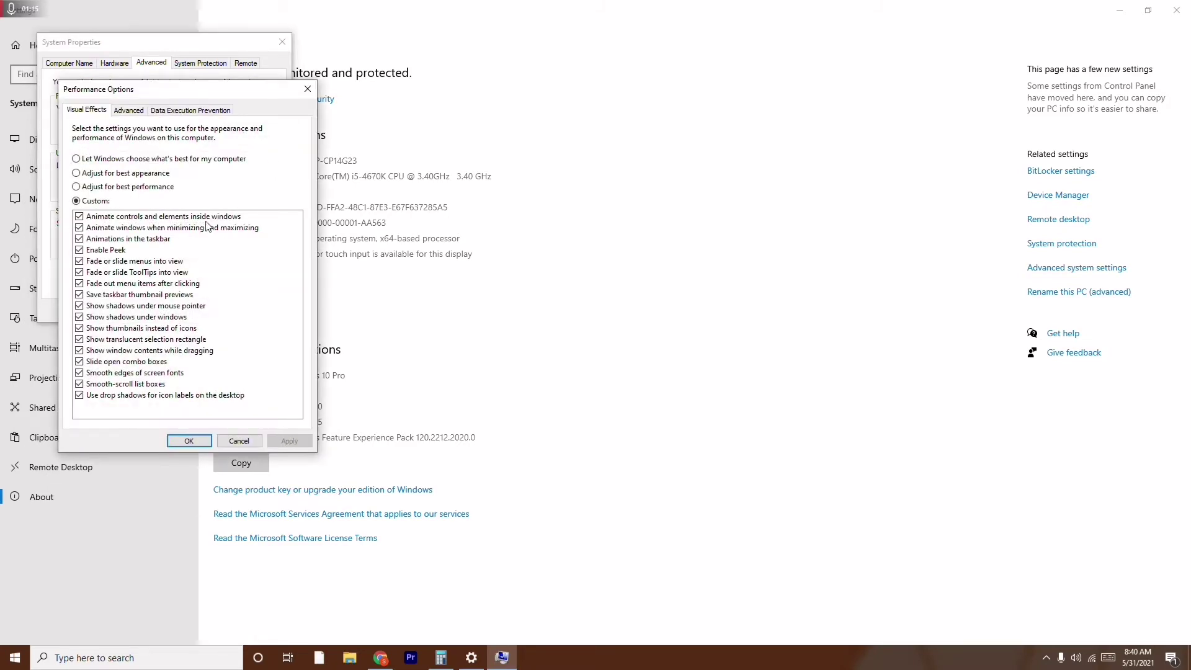
{"action": "left_click", "coordinate": [129, 113]}
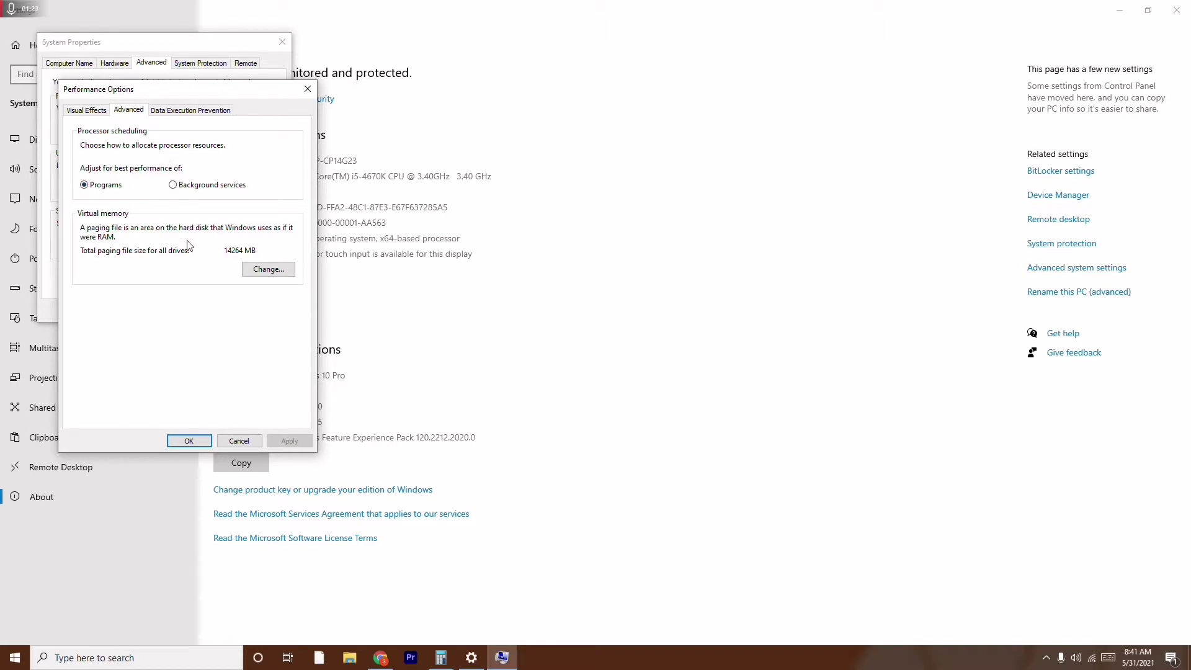
{"action": "left_click", "coordinate": [271, 273]}
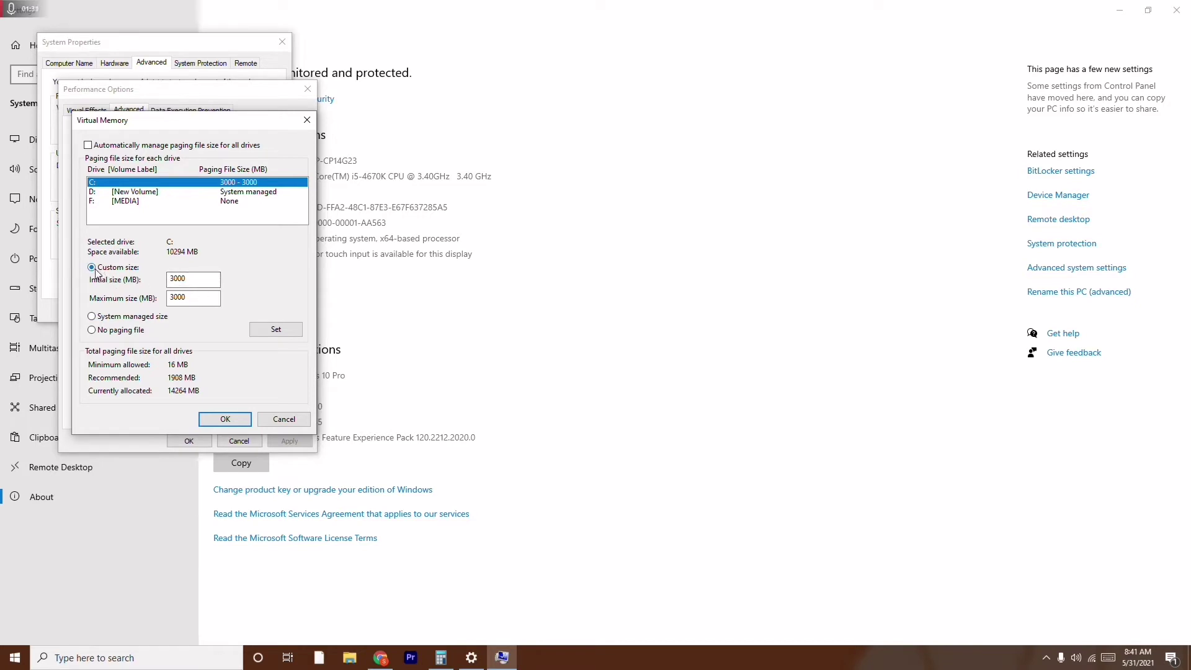
Check drive D:'s paging settings, switch it to Custom size, then return to drive C:.
{"action": "left_click", "coordinate": [188, 279]}
{"action": "left_click", "coordinate": [143, 193]}
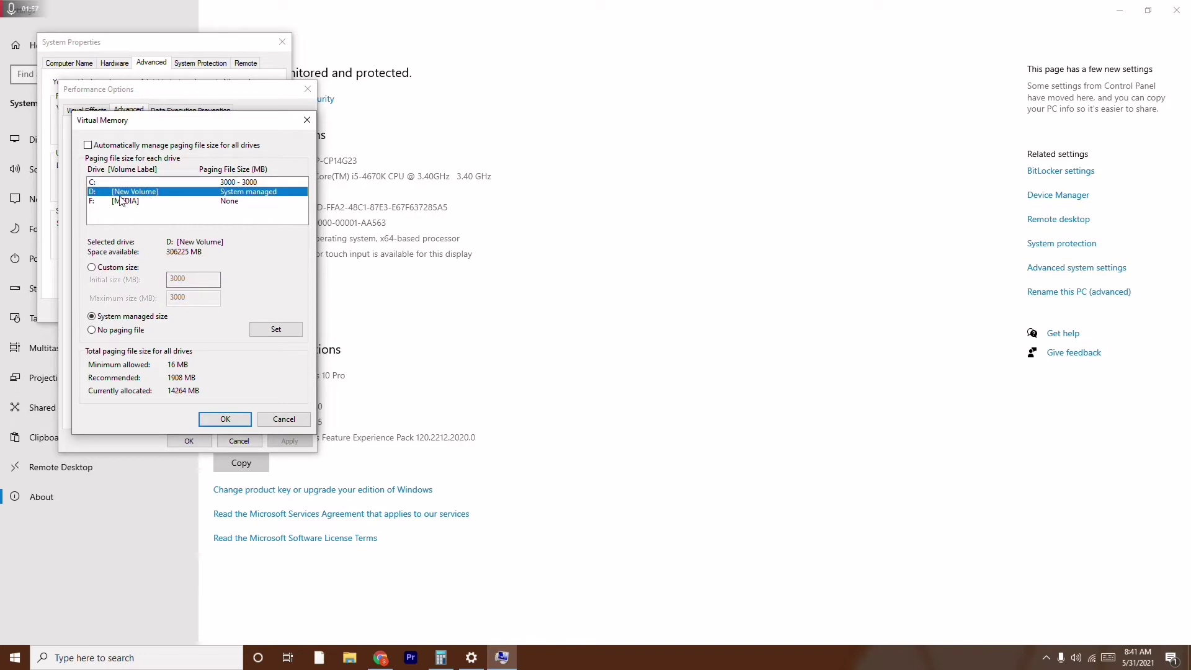
{"action": "left_click", "coordinate": [91, 268]}
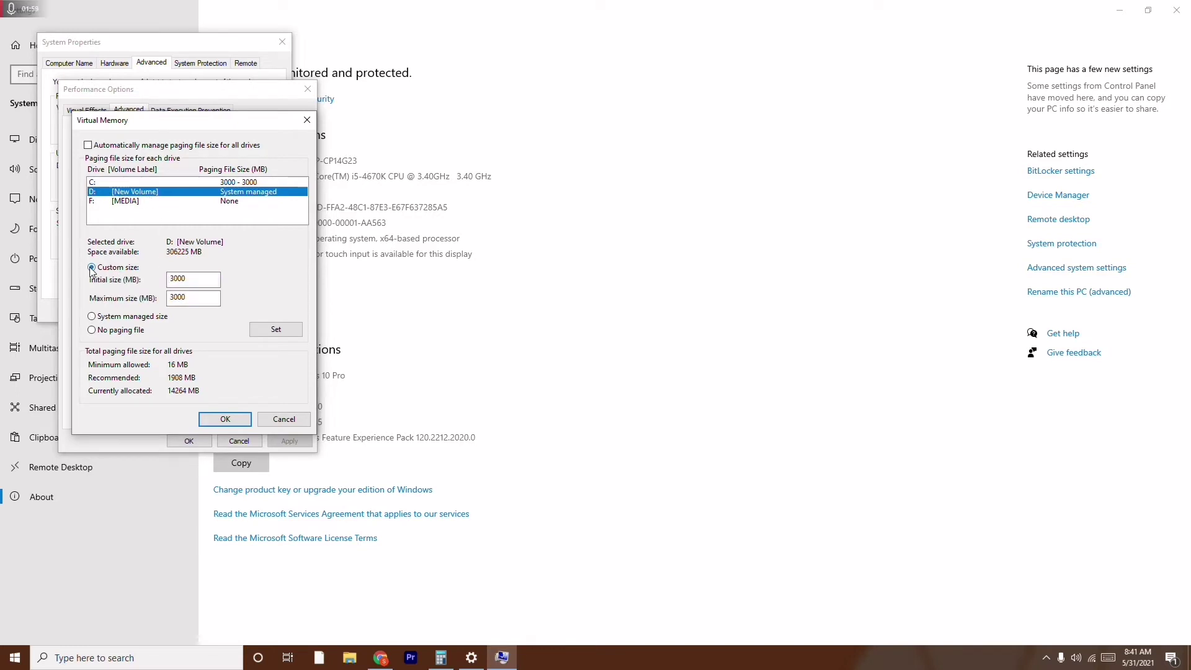
{"action": "left_click", "coordinate": [99, 184]}
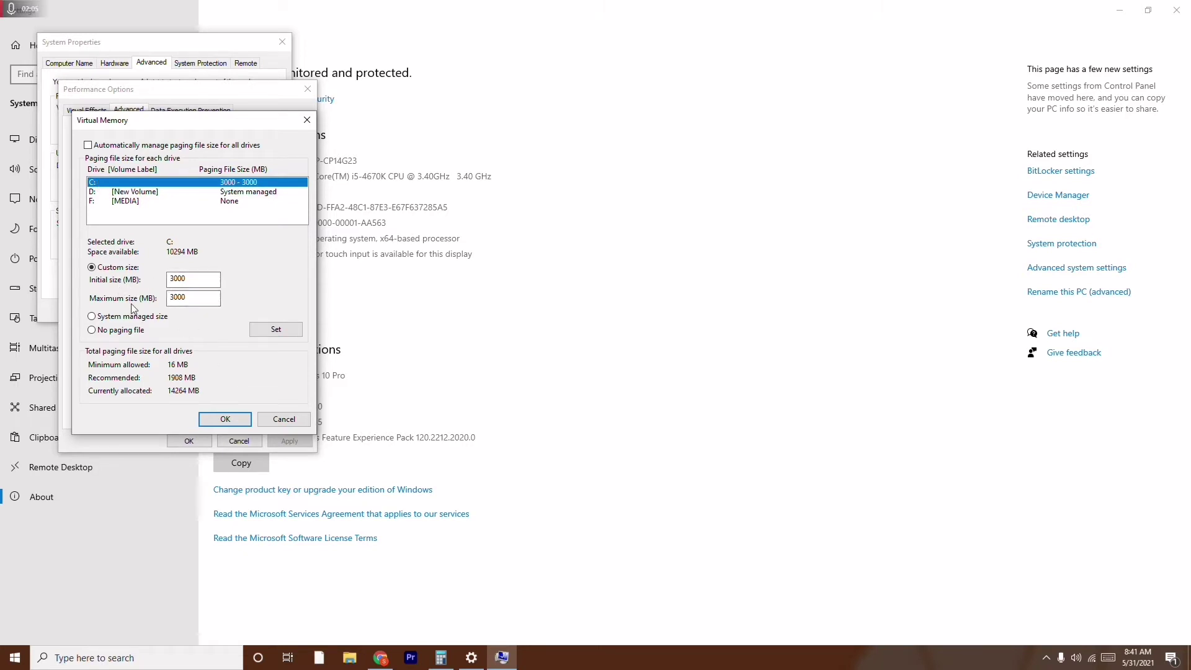
Replace C:'s initial paging size with 1908 MB and set the maximum to 3000 MB.
{"action": "left_click", "coordinate": [195, 280]}
{"action": "key", "text": "BackSpace"}
{"action": "key", "text": "BackSpace"}
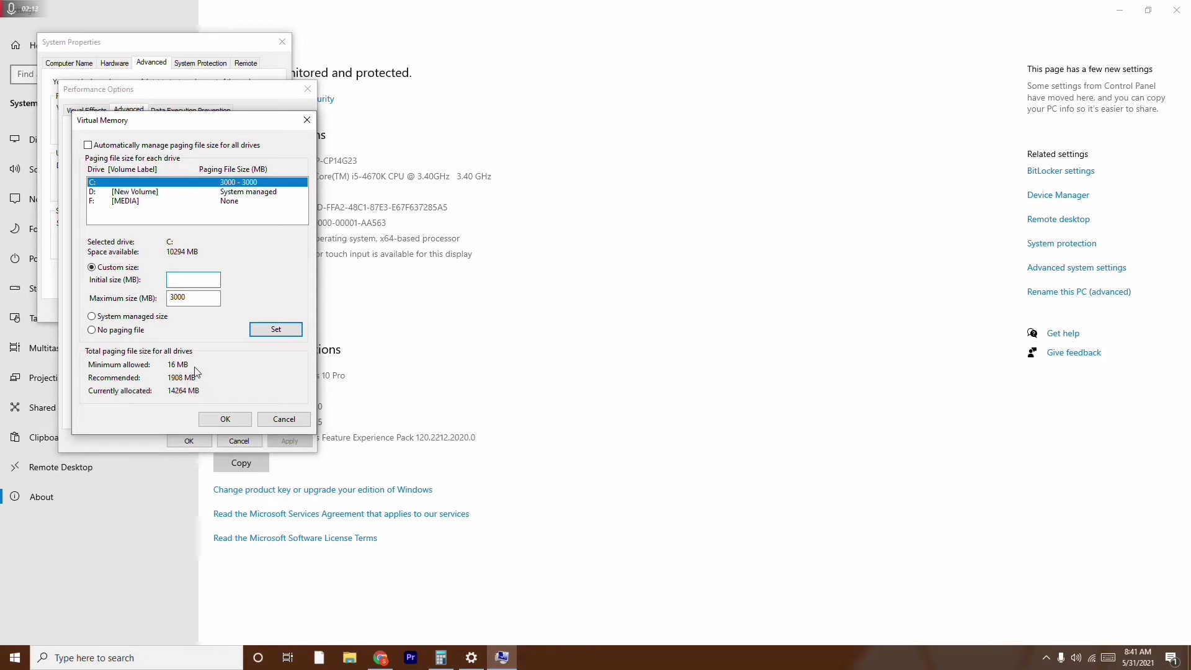
{"action": "type", "text": "1908"}
{"action": "key", "text": "Tab"}
{"action": "type", "text": "3000"}
Calculate 8 × 1024 = 8,192 and use 8192 MB as C:'s maximum paging size.
{"action": "left_click", "coordinate": [442, 660]}
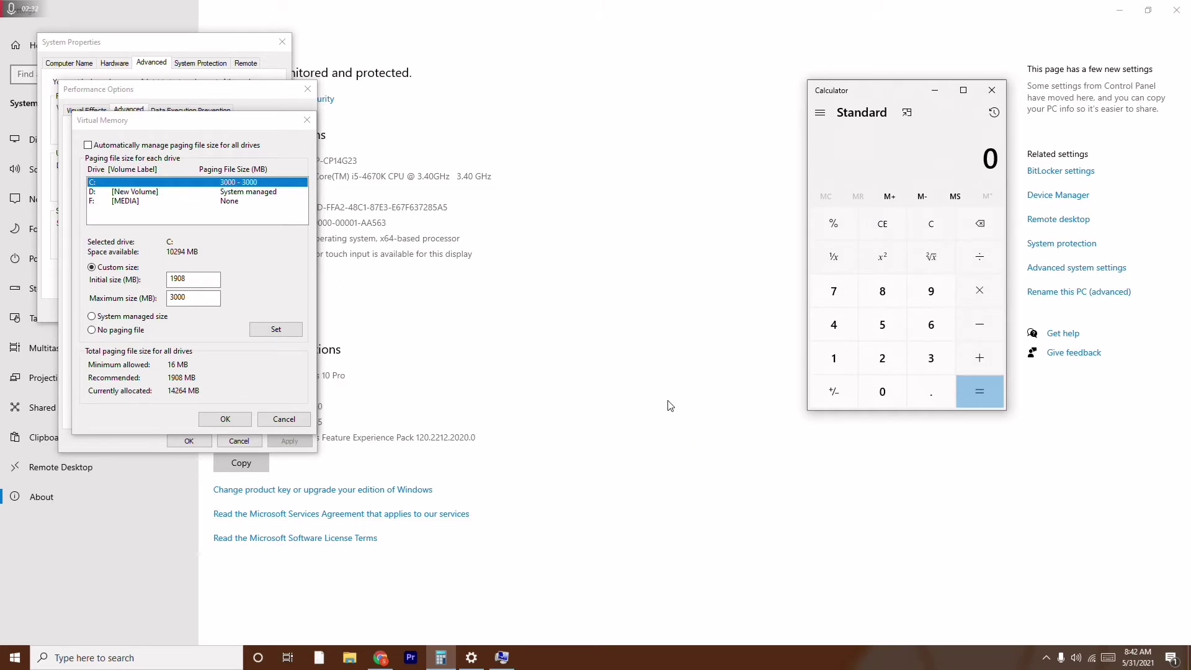
{"action": "left_click", "coordinate": [878, 298]}
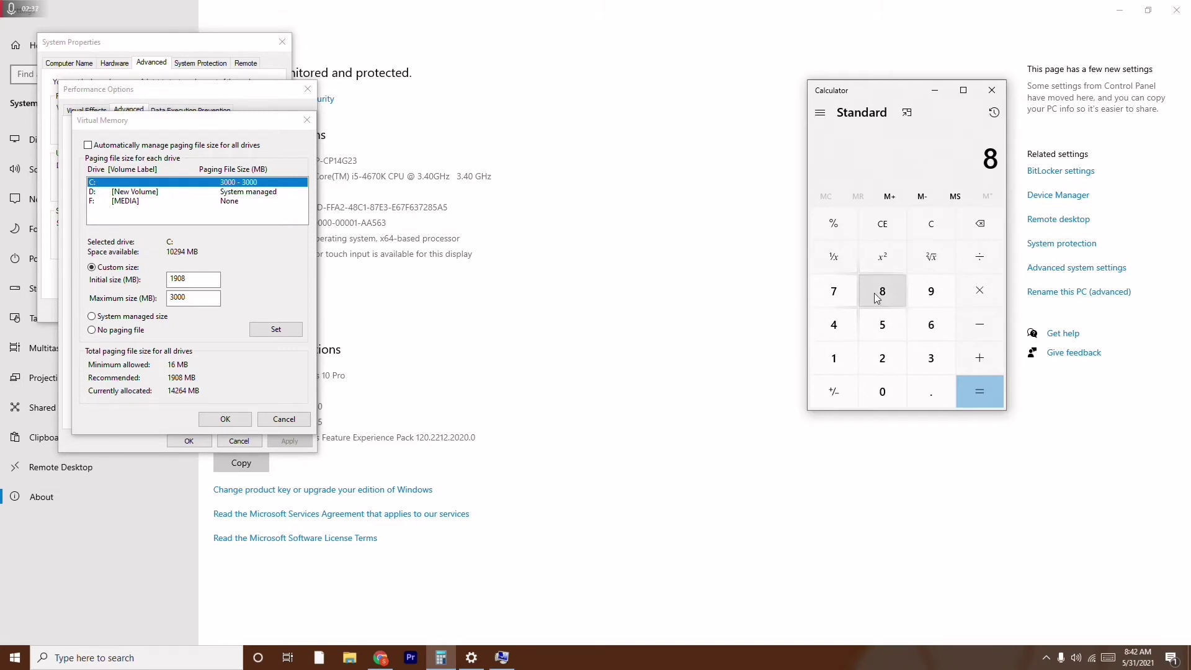
{"action": "left_click", "coordinate": [979, 291]}
{"action": "left_click", "coordinate": [834, 360]}
{"action": "left_click", "coordinate": [881, 392]}
{"action": "left_click", "coordinate": [891, 361]}
{"action": "left_click", "coordinate": [845, 332]}
{"action": "left_click", "coordinate": [984, 390]}
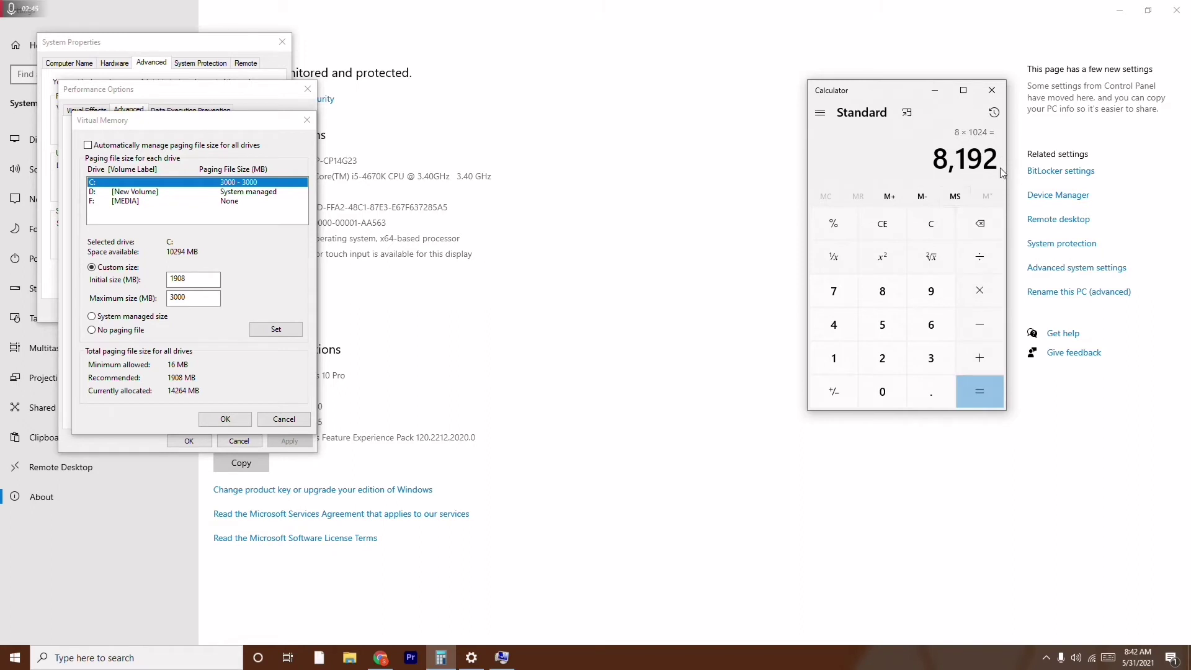
{"action": "left_click", "coordinate": [194, 296]}
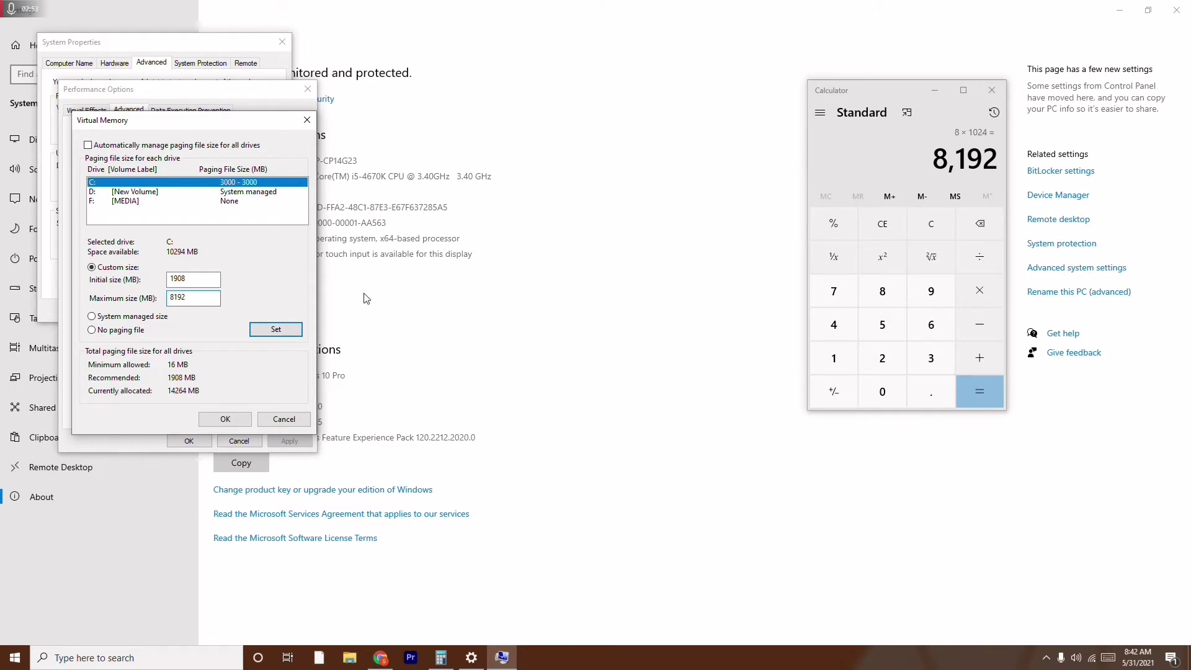
Clear Calculator and compute 12 × 1024 = 12,288.
{"action": "left_click", "coordinate": [984, 227]}
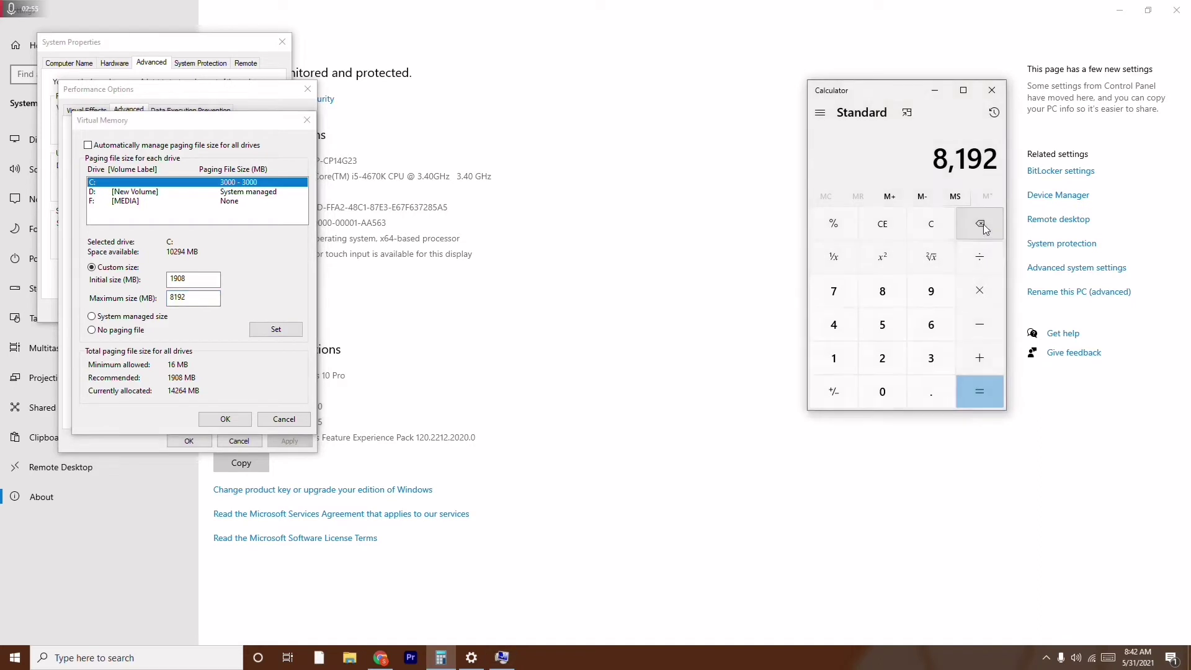
{"action": "left_click", "coordinate": [934, 232]}
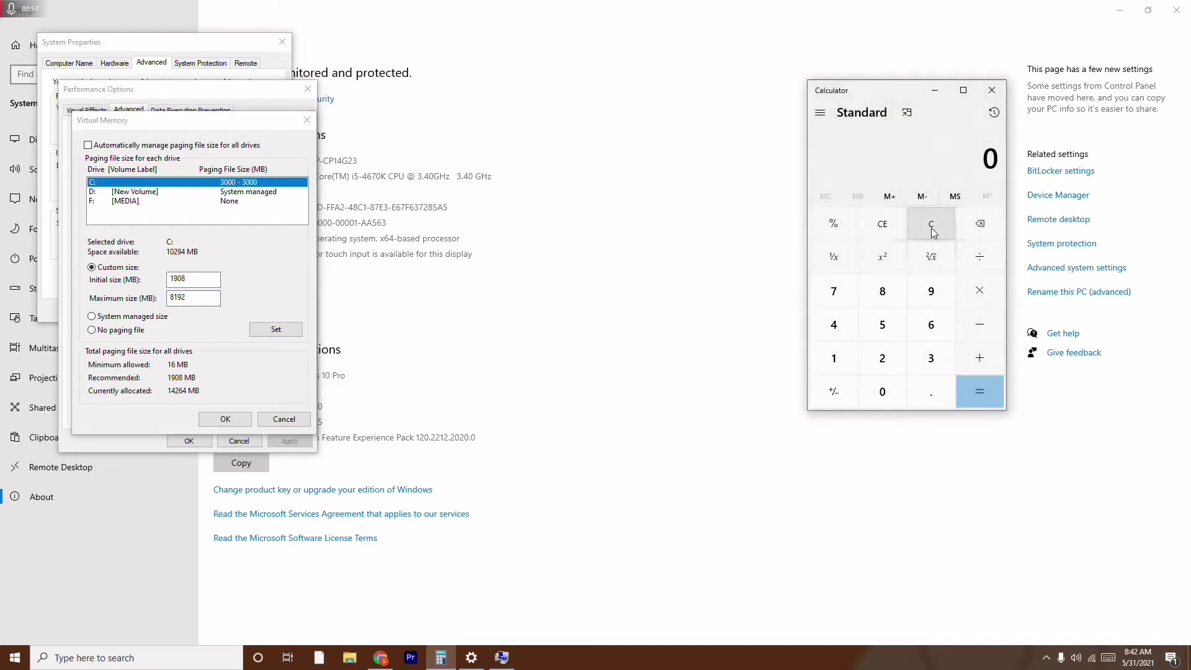
{"action": "left_click", "coordinate": [838, 366]}
{"action": "left_click", "coordinate": [871, 365]}
{"action": "left_click", "coordinate": [978, 301]}
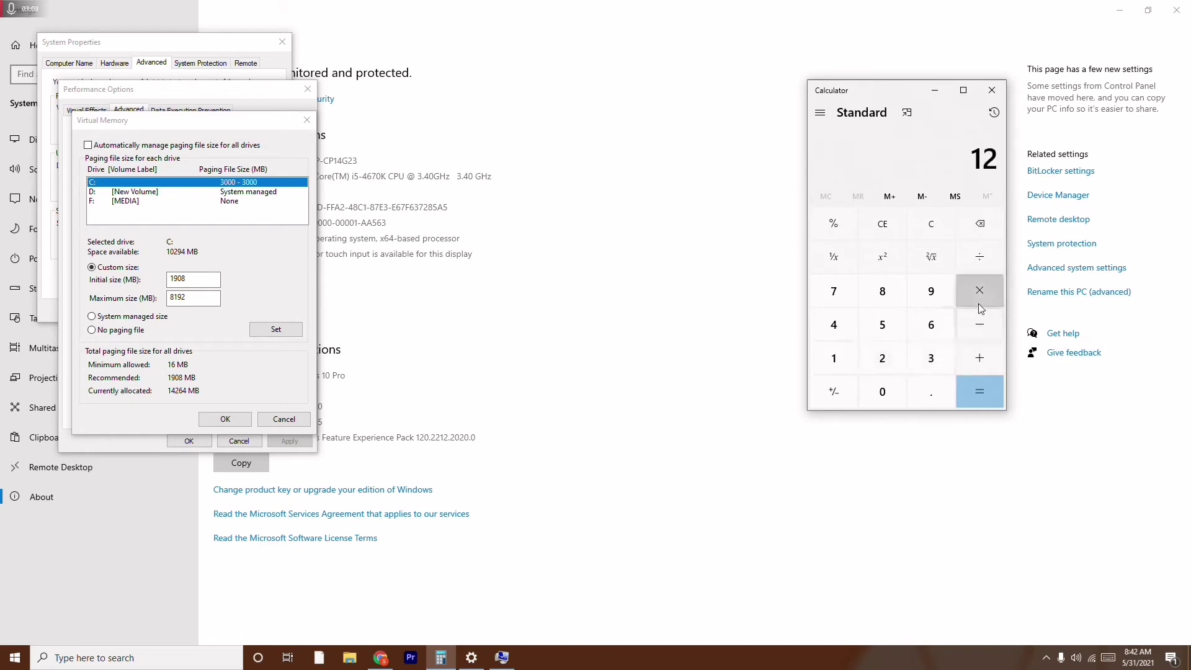
{"action": "left_click", "coordinate": [837, 359]}
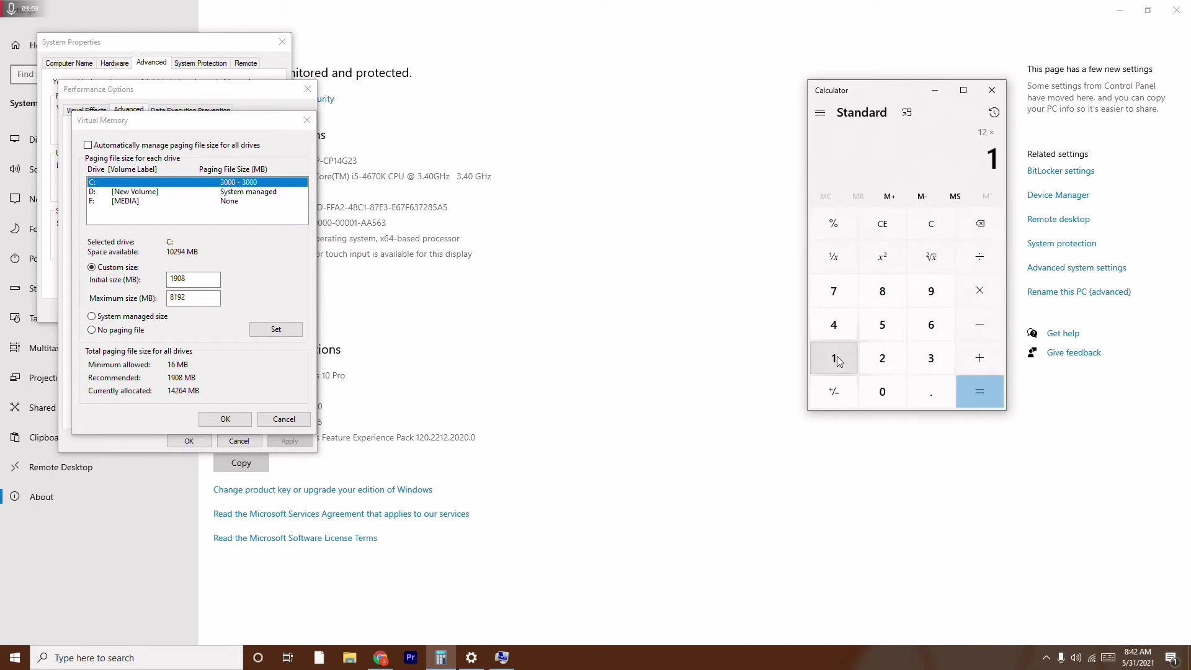
{"action": "left_click", "coordinate": [881, 391]}
{"action": "left_click", "coordinate": [884, 360]}
{"action": "left_click", "coordinate": [834, 324]}
{"action": "left_click", "coordinate": [980, 391]}
Clear Calculator again and compute 16 × 1024 = 16,384.
{"action": "left_click", "coordinate": [977, 222]}
{"action": "left_click", "coordinate": [931, 224]}
{"action": "left_click", "coordinate": [833, 358]}
{"action": "left_click", "coordinate": [931, 324]}
{"action": "left_click", "coordinate": [980, 291]}
{"action": "left_click", "coordinate": [837, 359]}
{"action": "left_click", "coordinate": [883, 392]}
{"action": "left_click", "coordinate": [882, 358]}
{"action": "left_click", "coordinate": [841, 326]}
{"action": "left_click", "coordinate": [983, 401]}
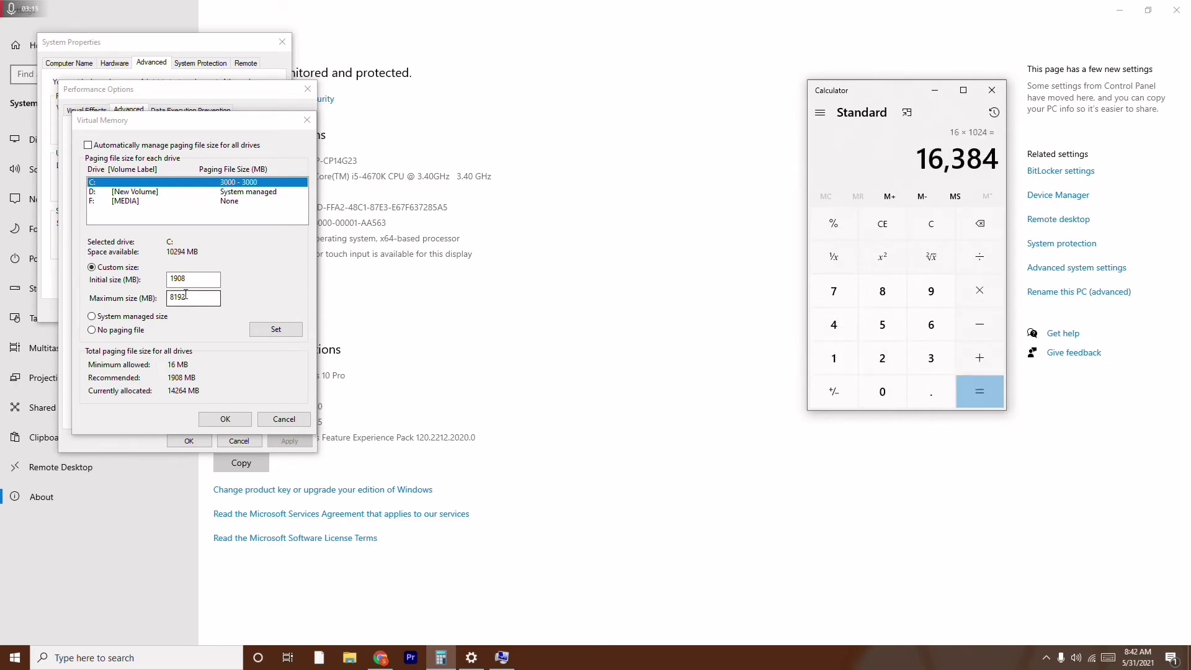
Confirm Virtual Memory and Performance settings with OK, then close System Properties, Calculator and Settings.
{"action": "left_click", "coordinate": [226, 419]}
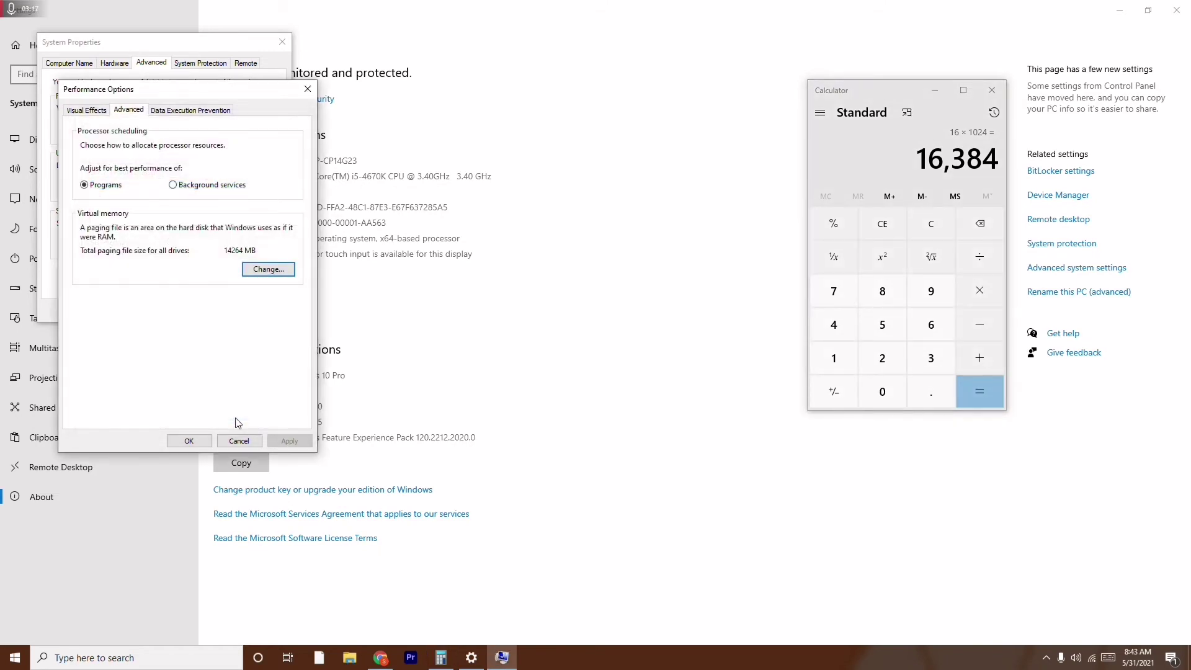
{"action": "left_click", "coordinate": [197, 444]}
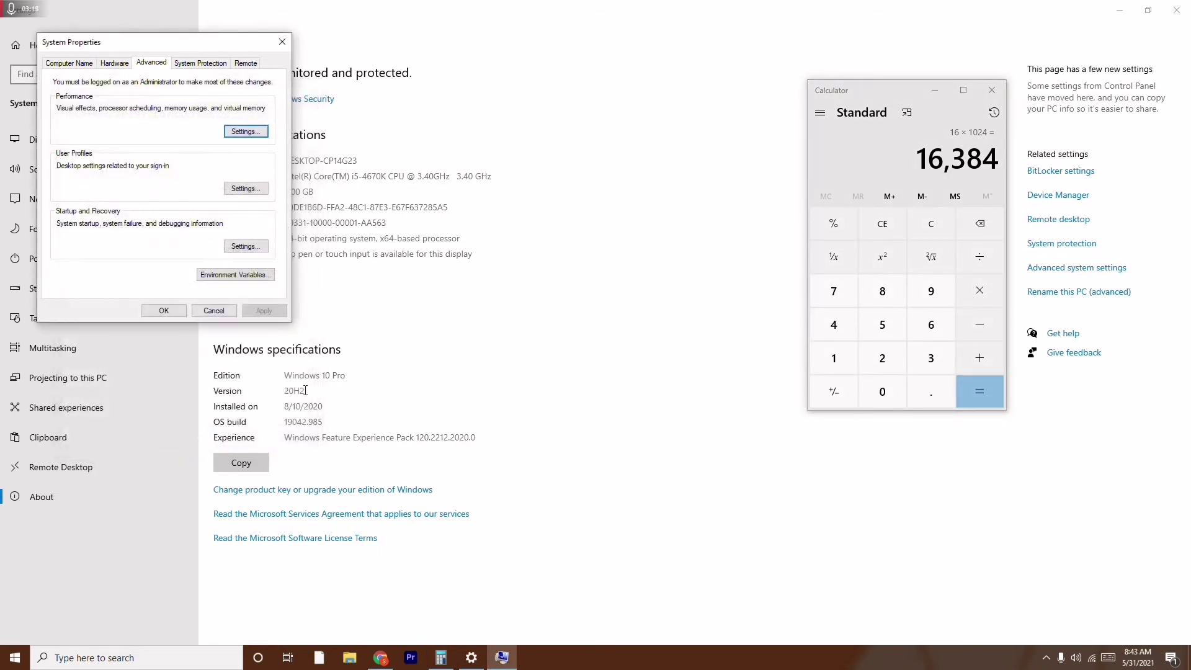
{"action": "left_click", "coordinate": [282, 42]}
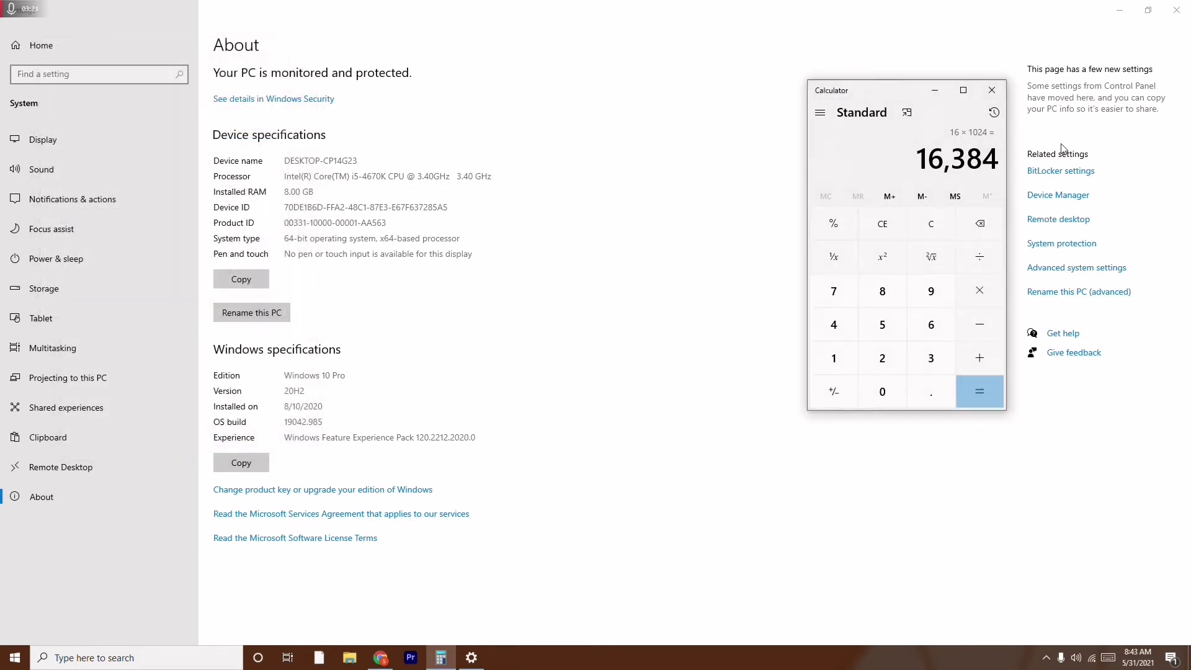
{"action": "left_click", "coordinate": [992, 90]}
{"action": "left_click", "coordinate": [1177, 10]}
Refresh the desktop twice, glancing at the Start menu's power options in between.
{"action": "right_click", "coordinate": [385, 226]}
{"action": "left_click", "coordinate": [409, 275]}
{"action": "left_click", "coordinate": [15, 659]}
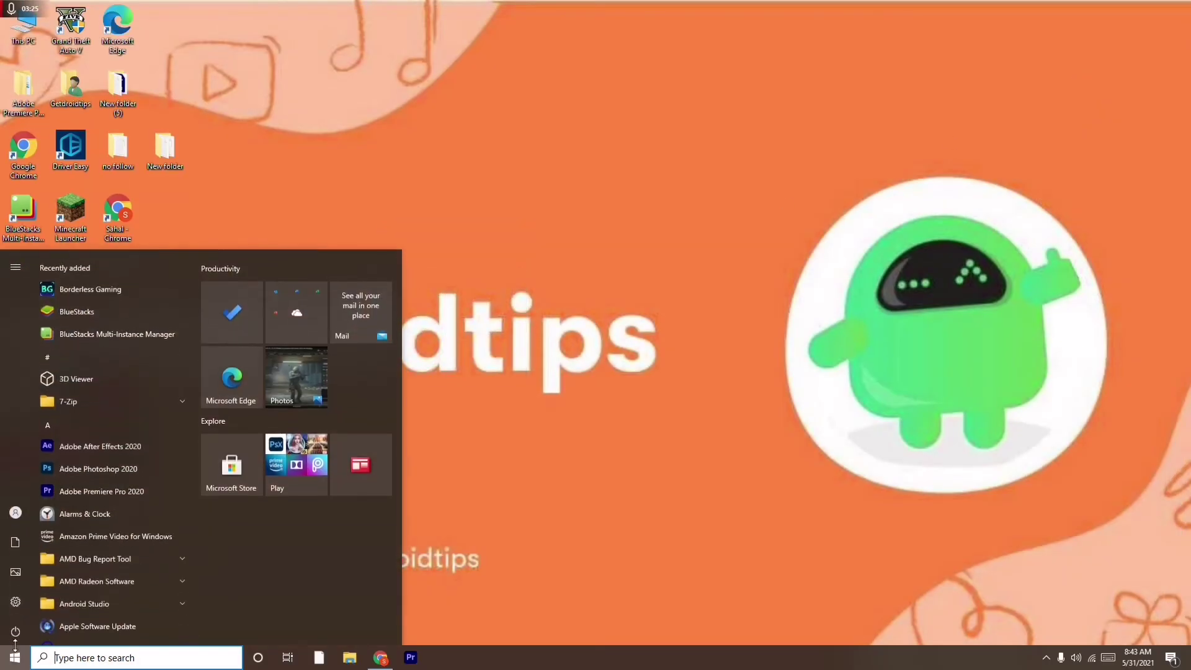
{"action": "left_click", "coordinate": [15, 630]}
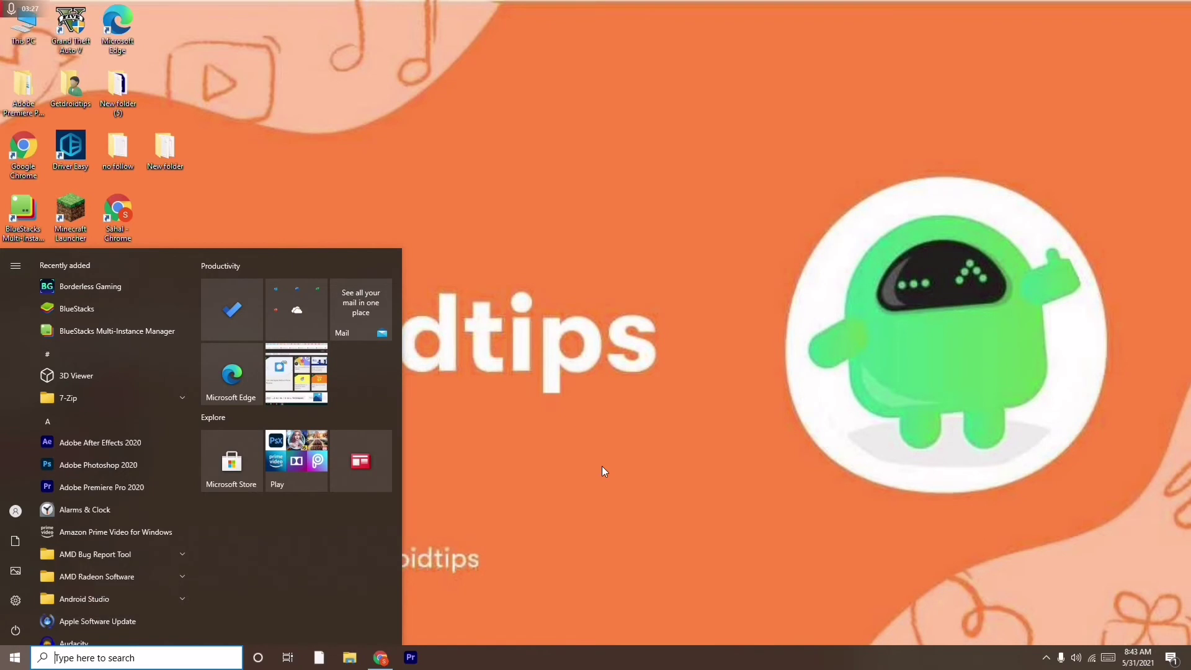
{"action": "left_click", "coordinate": [602, 467]}
{"action": "right_click", "coordinate": [459, 253]}
{"action": "left_click", "coordinate": [495, 308]}
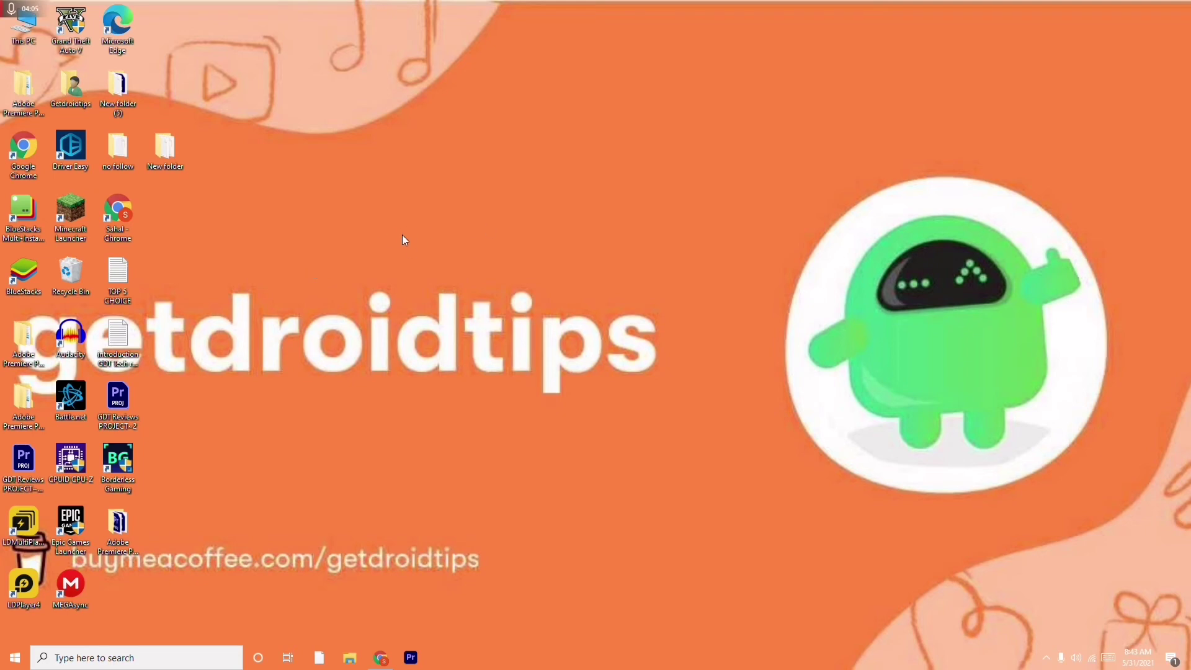
Launch Device Manager from This PC's About page, collapse System devices and select Display adapters.
{"action": "right_click", "coordinate": [29, 39]}
{"action": "left_click", "coordinate": [95, 187]}
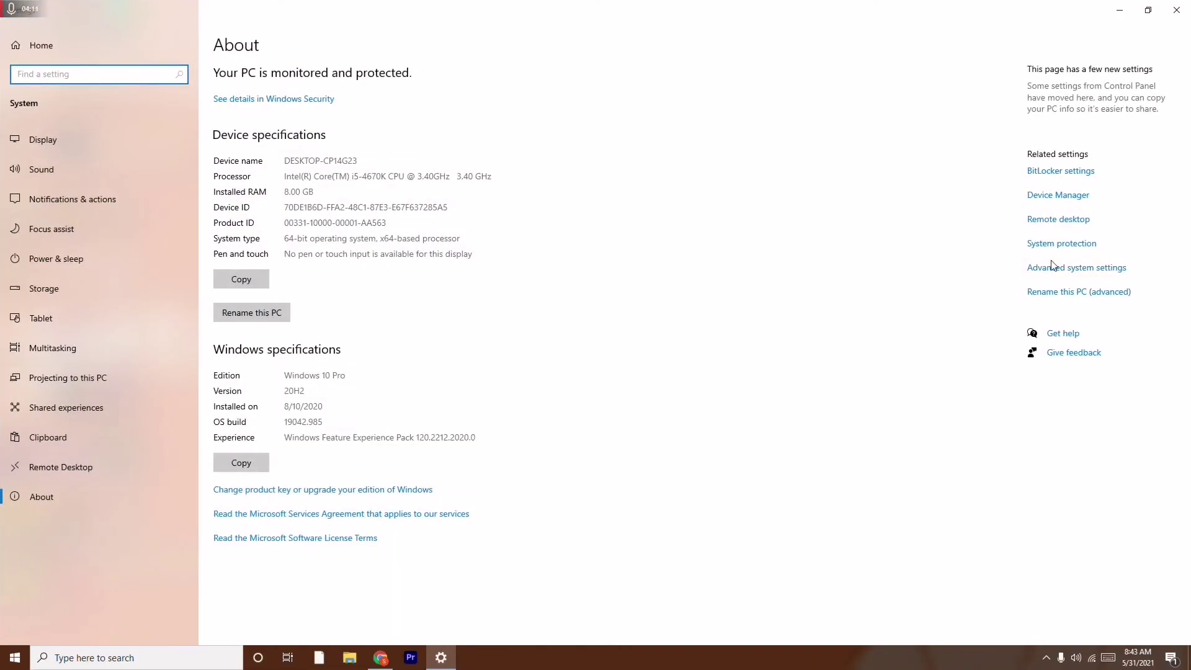
{"action": "left_click", "coordinate": [1057, 196]}
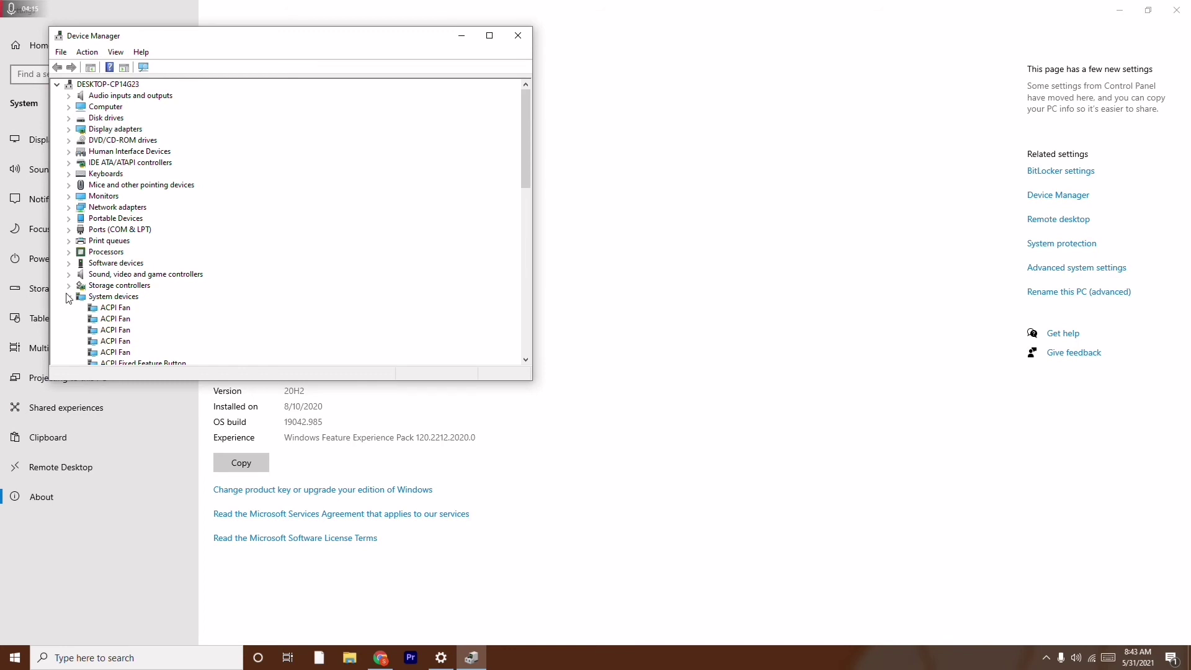
{"action": "left_click", "coordinate": [68, 299]}
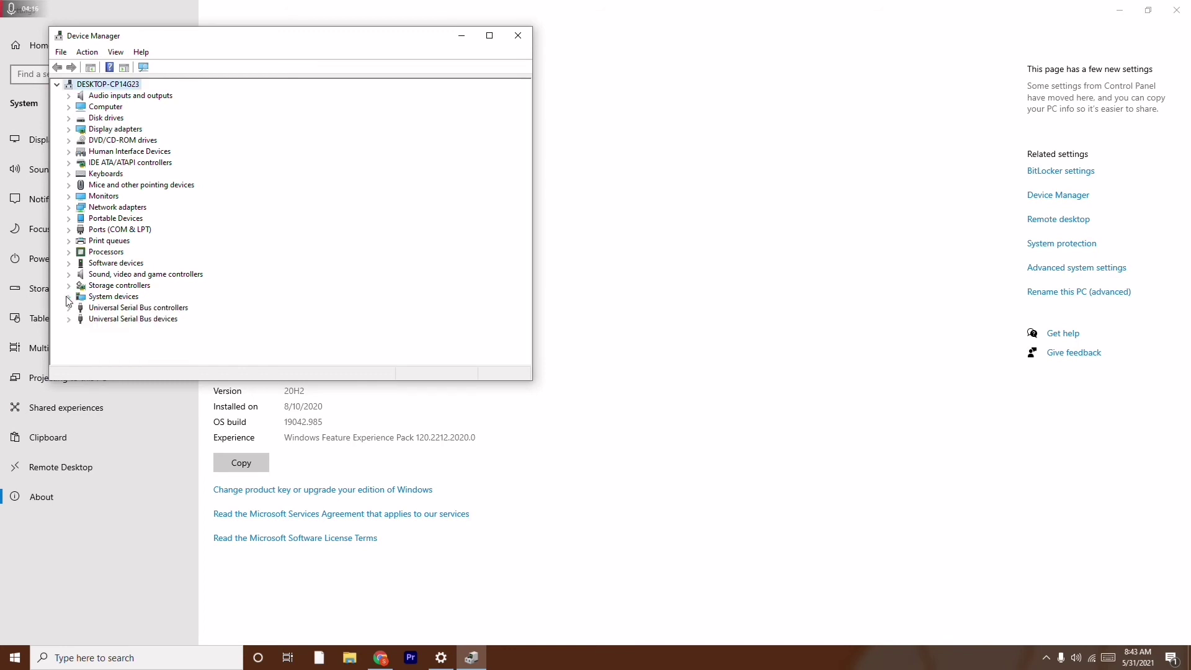
{"action": "left_click", "coordinate": [110, 132]}
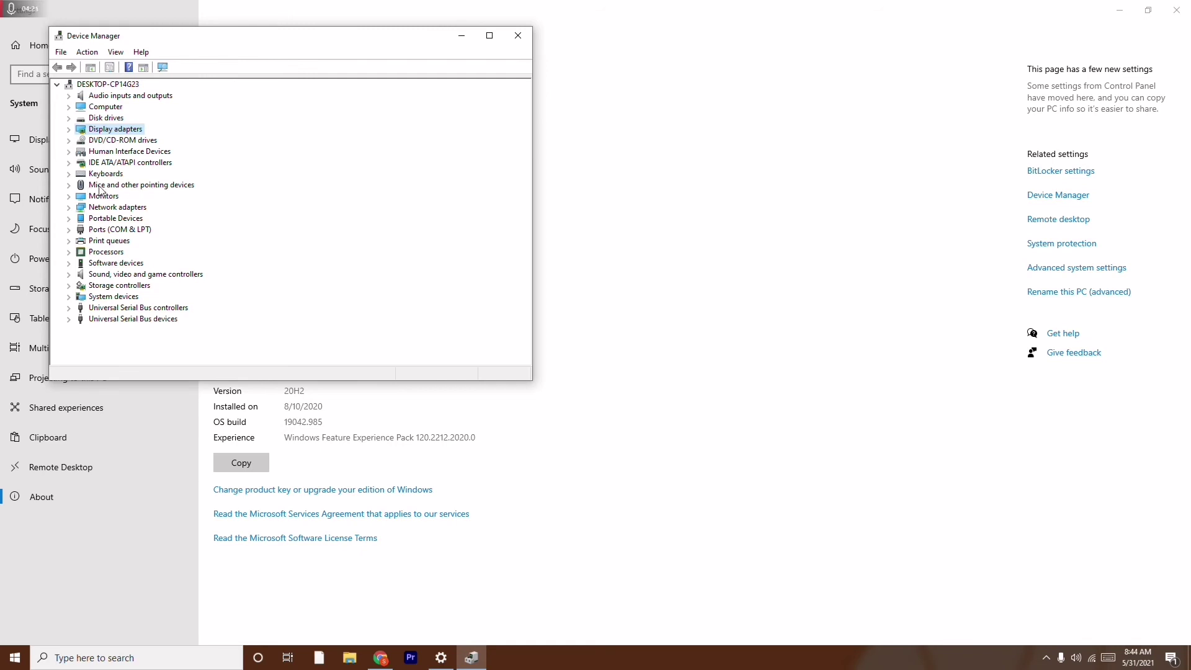
Expand and collapse Mice, Network adapters and Keyboards, then bring up Display adapters' context menu.
{"action": "left_click", "coordinate": [69, 185]}
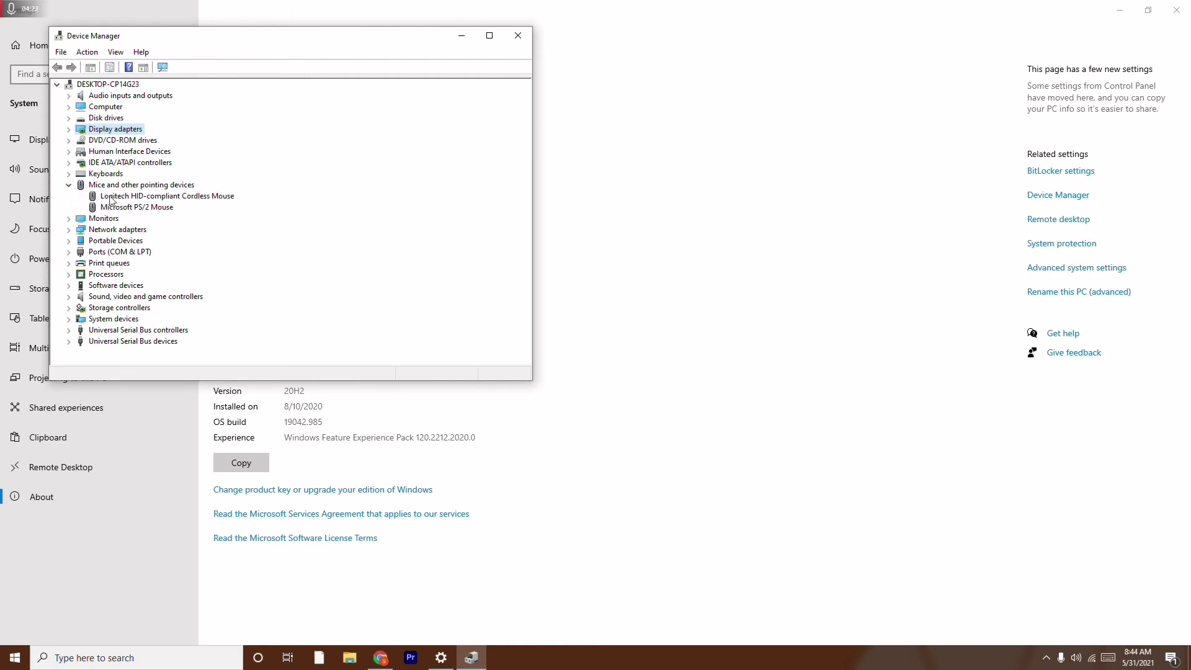
{"action": "left_click", "coordinate": [69, 186]}
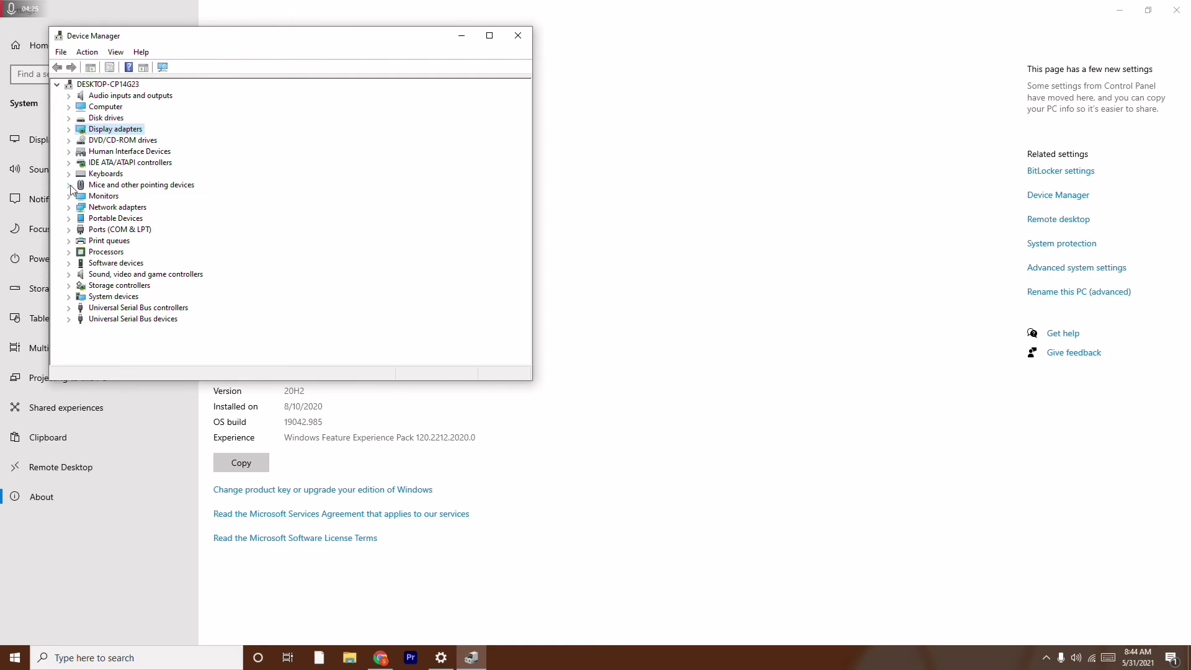
{"action": "left_click", "coordinate": [68, 207]}
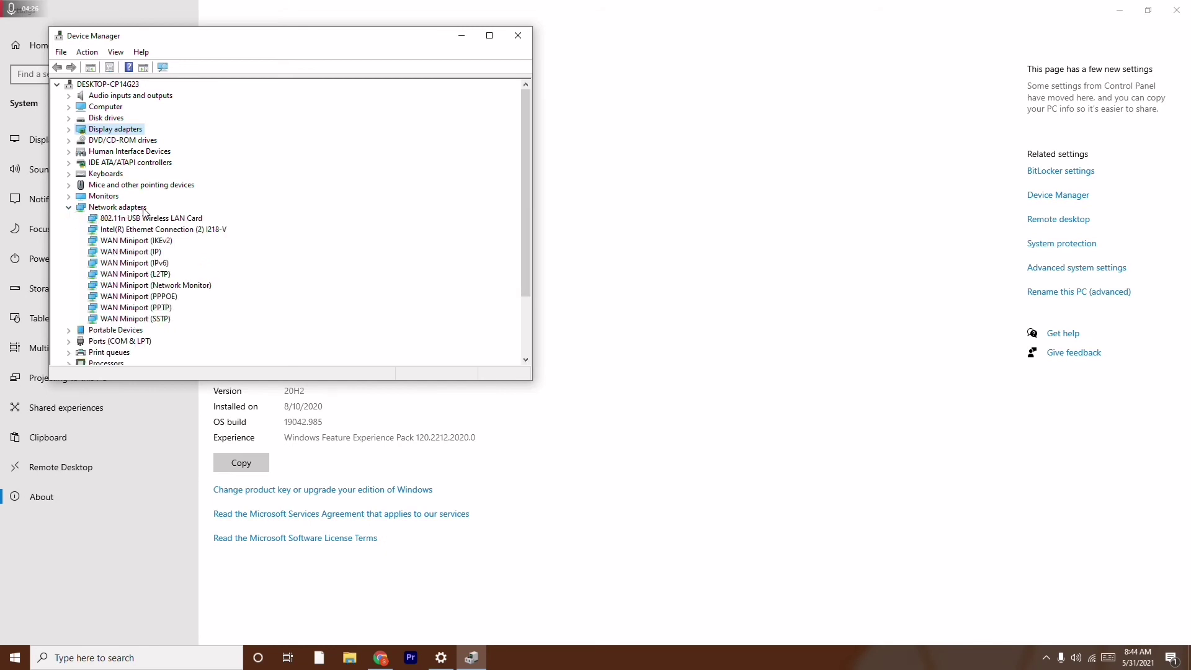
{"action": "left_click", "coordinate": [69, 207]}
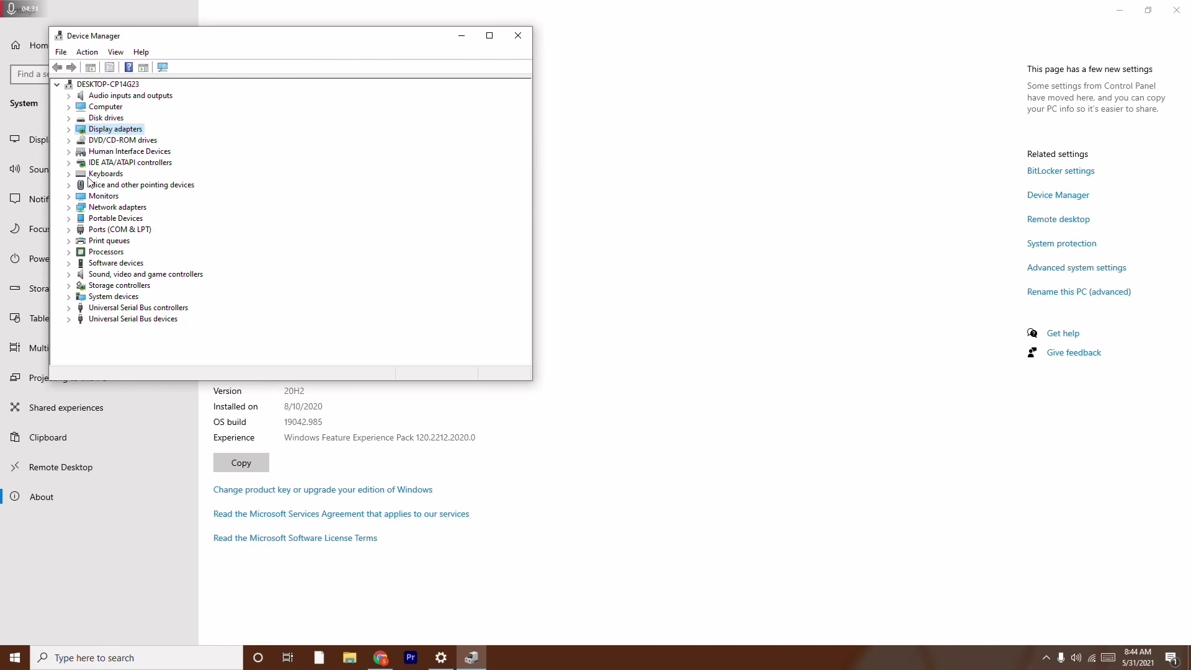
{"action": "left_click", "coordinate": [70, 174]}
{"action": "left_click", "coordinate": [69, 174]}
{"action": "right_click", "coordinate": [129, 132]}
{"action": "right_click", "coordinate": [106, 132]}
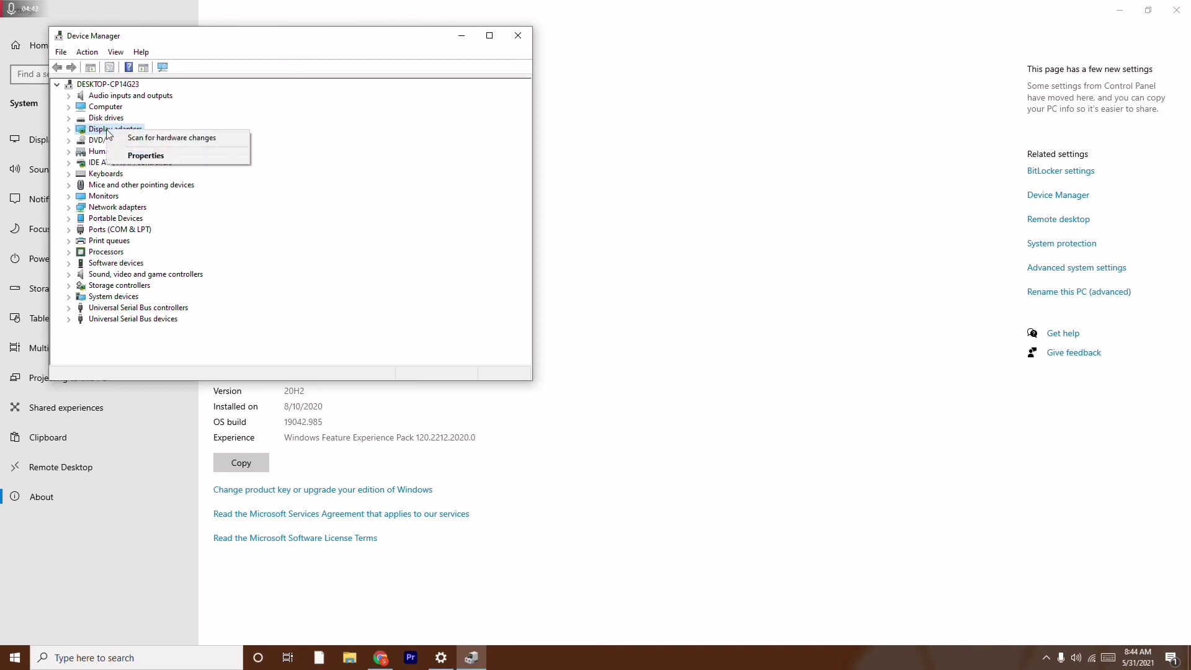
Search automatically for an updated AMD Radeon RX 5700 driver and dismiss the best-driver-installed result.
{"action": "left_click", "coordinate": [68, 129]}
{"action": "right_click", "coordinate": [135, 141]}
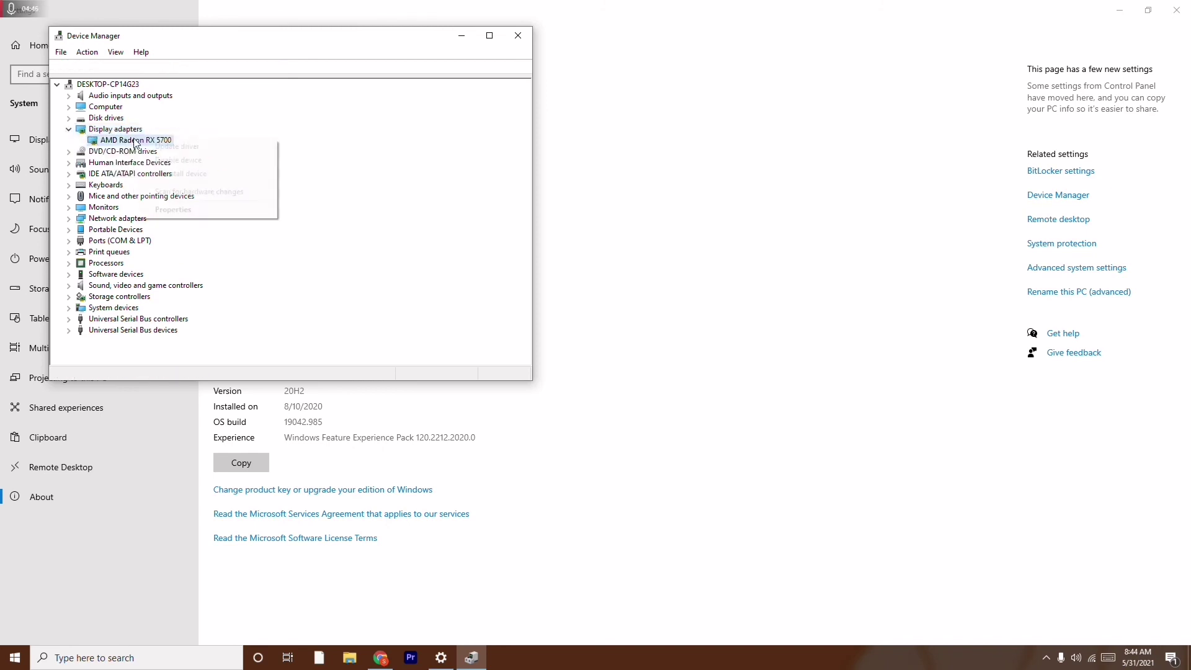
{"action": "left_click", "coordinate": [184, 152]}
{"action": "left_click", "coordinate": [295, 203]}
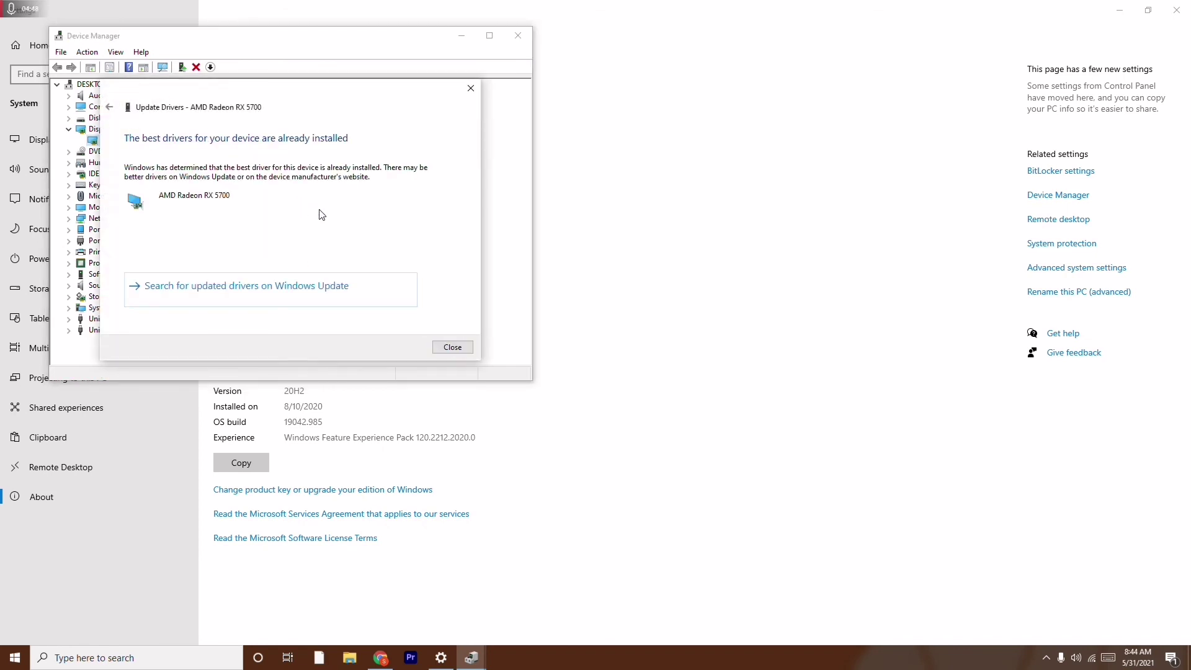
{"action": "left_click", "coordinate": [470, 89]}
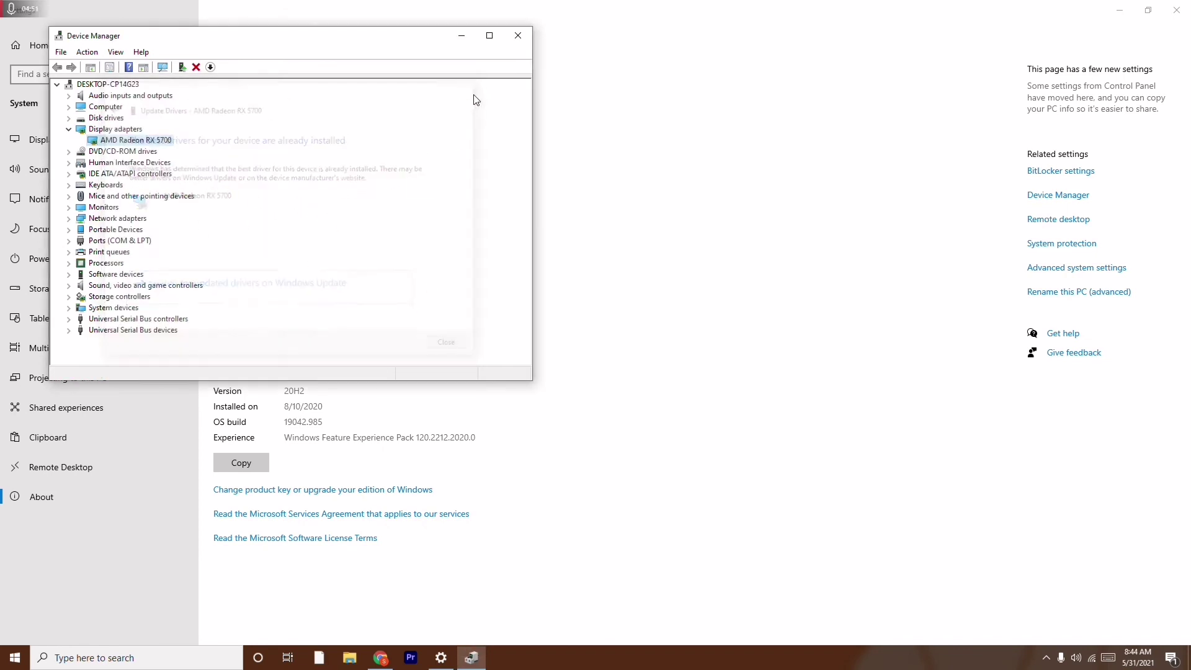
Collapse Display adapters and close Device Manager and Settings.
{"action": "left_click", "coordinate": [69, 129]}
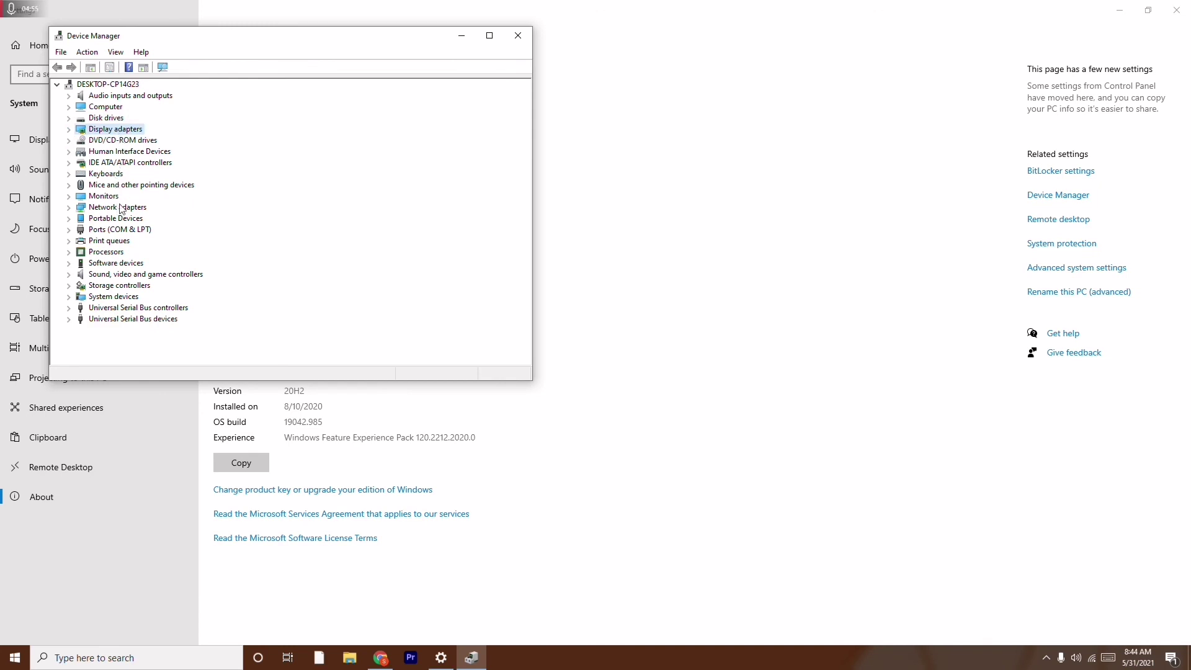
{"action": "left_click", "coordinate": [518, 36]}
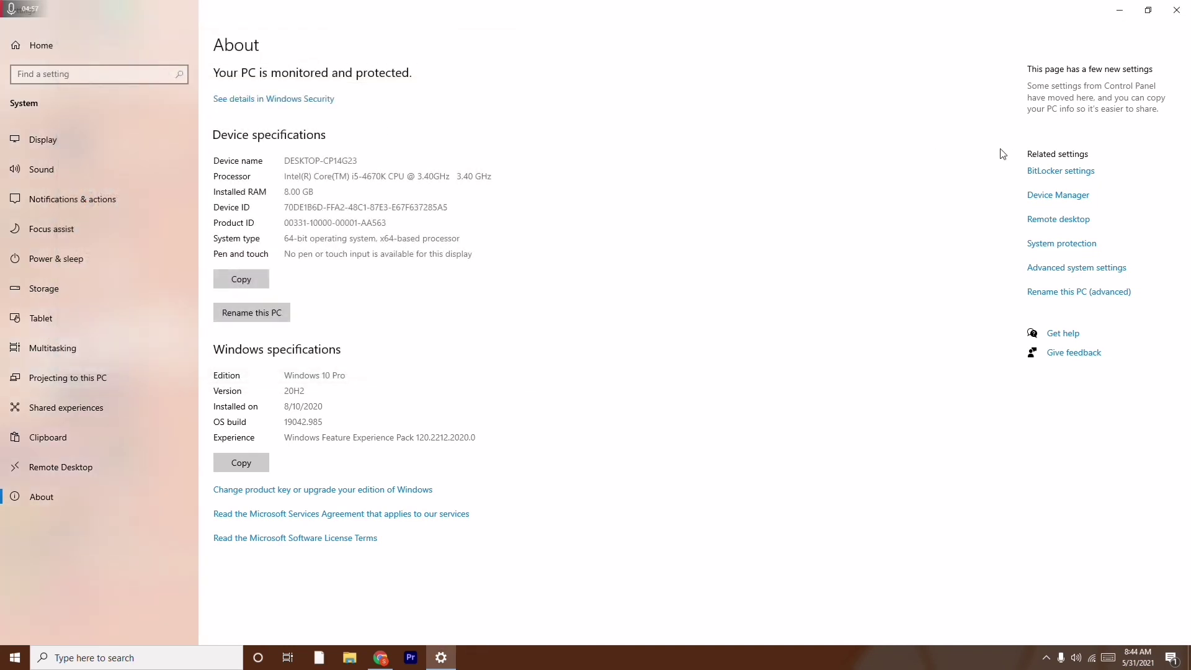
{"action": "left_click", "coordinate": [1176, 10]}
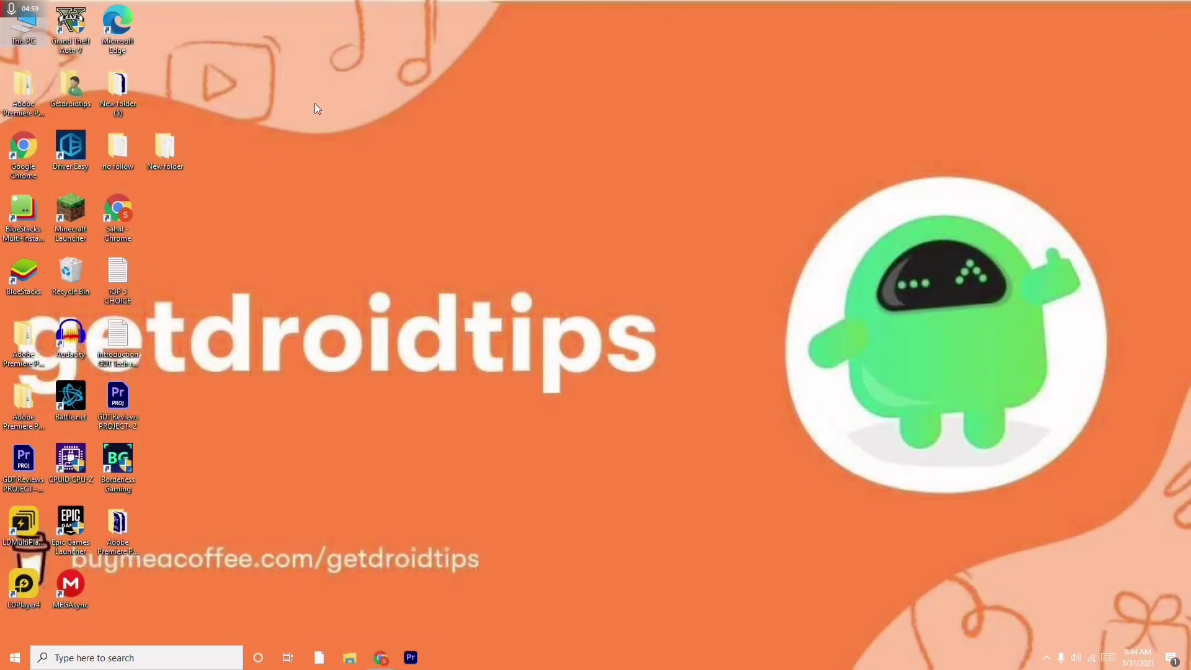